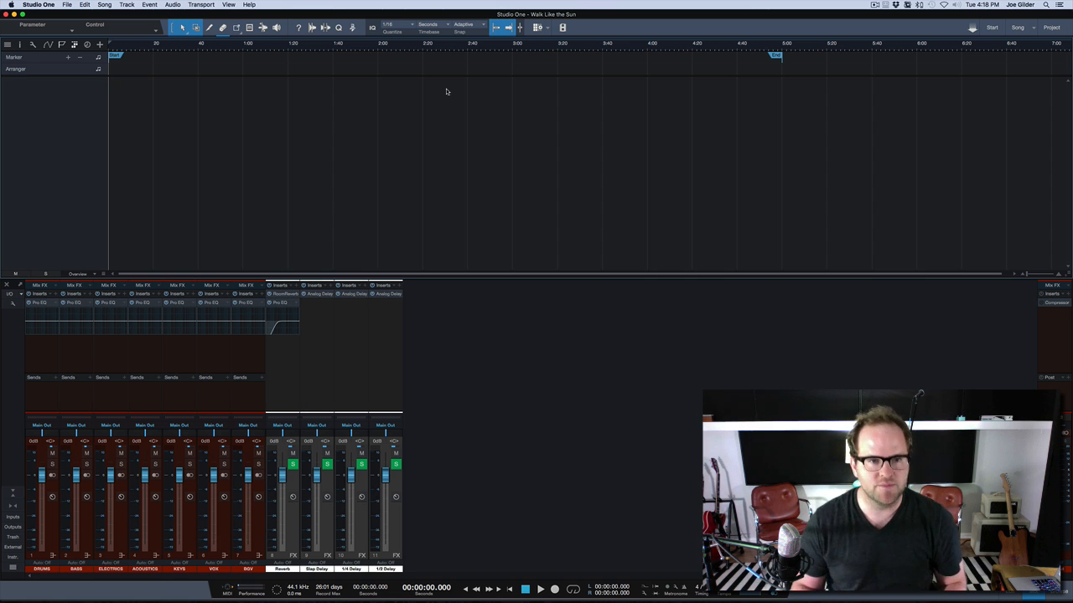
key("F3")
key("F3")
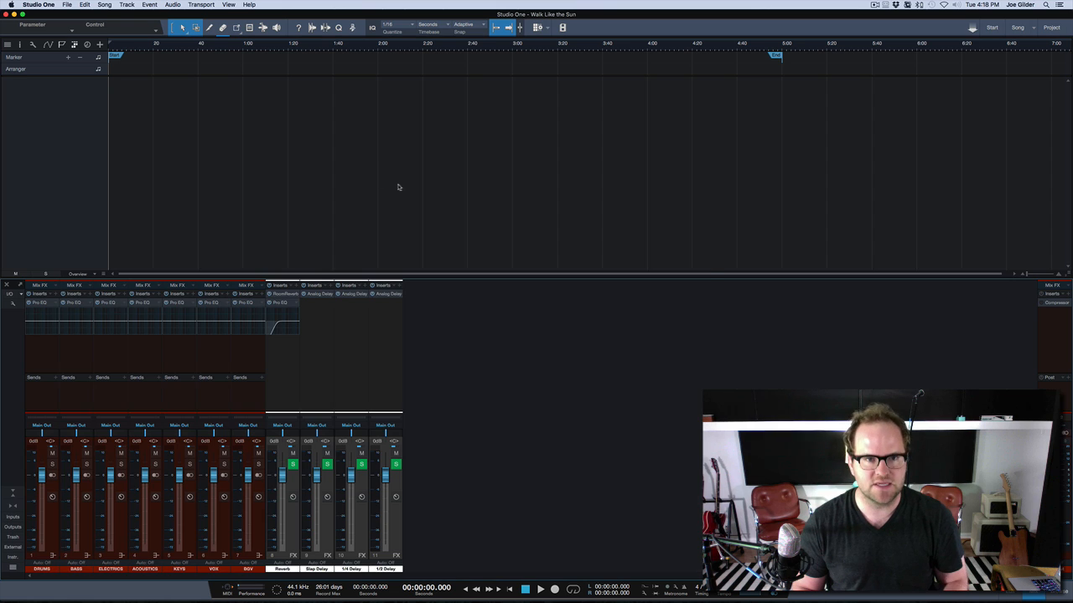
Switch to Finder and import all the WAV files from the shipley folder into the song as tracks at the timeline start.
key("super+Tab")
key("super+Tab")
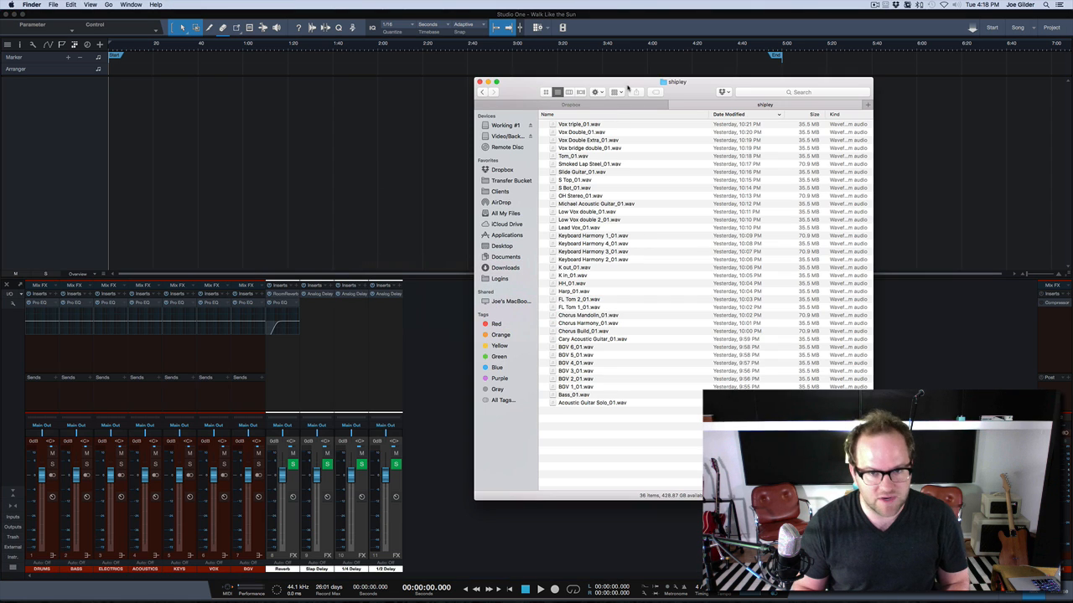
left_click_drag(629, 87, 675, 81)
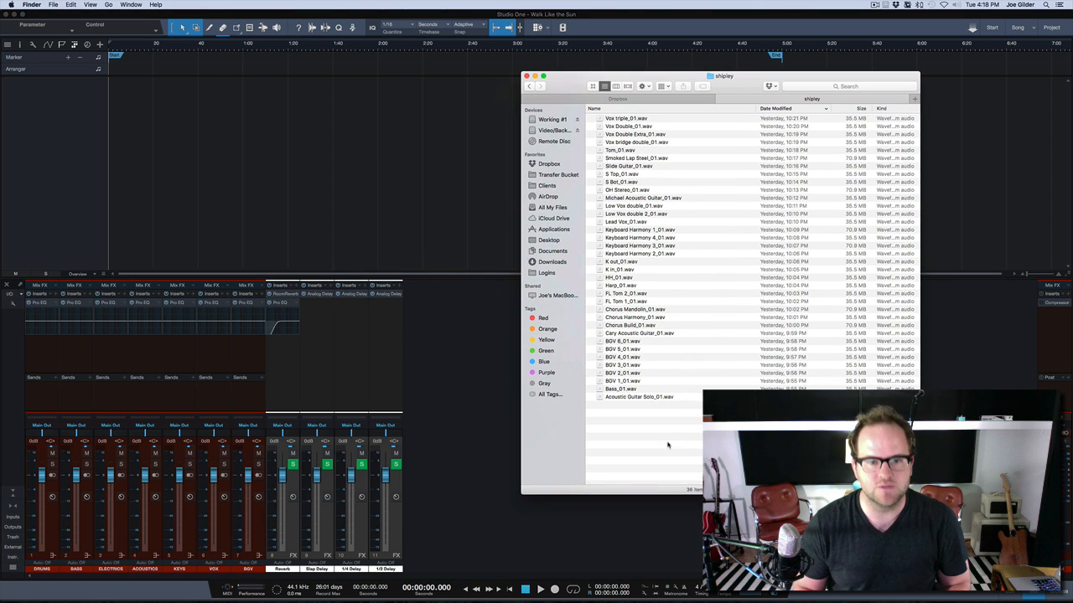
left_click_drag(663, 429, 616, 82)
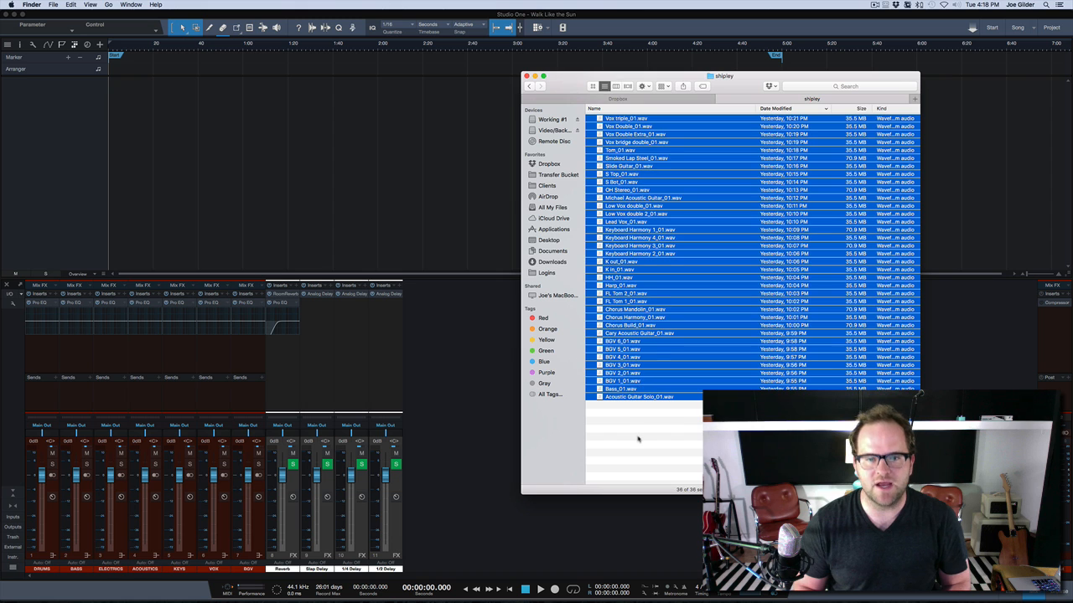
left_click(636, 439)
left_click_drag(647, 440, 631, 98)
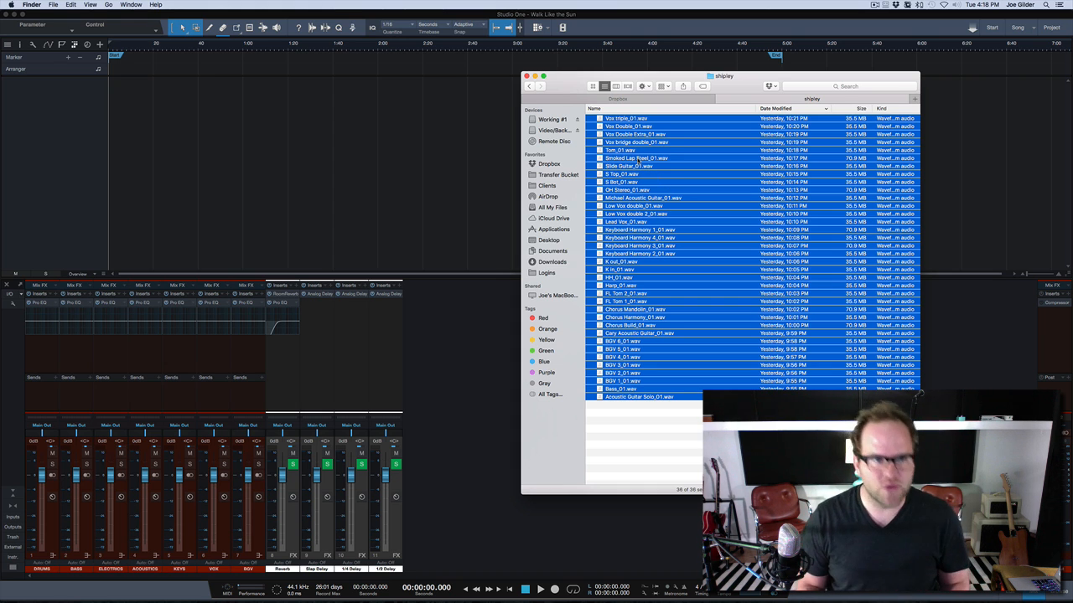
left_click_drag(639, 159, 120, 127)
Return to Studio One, hide the mixer console, increase the track height and widen the track list to fit the full names.
key("F3")
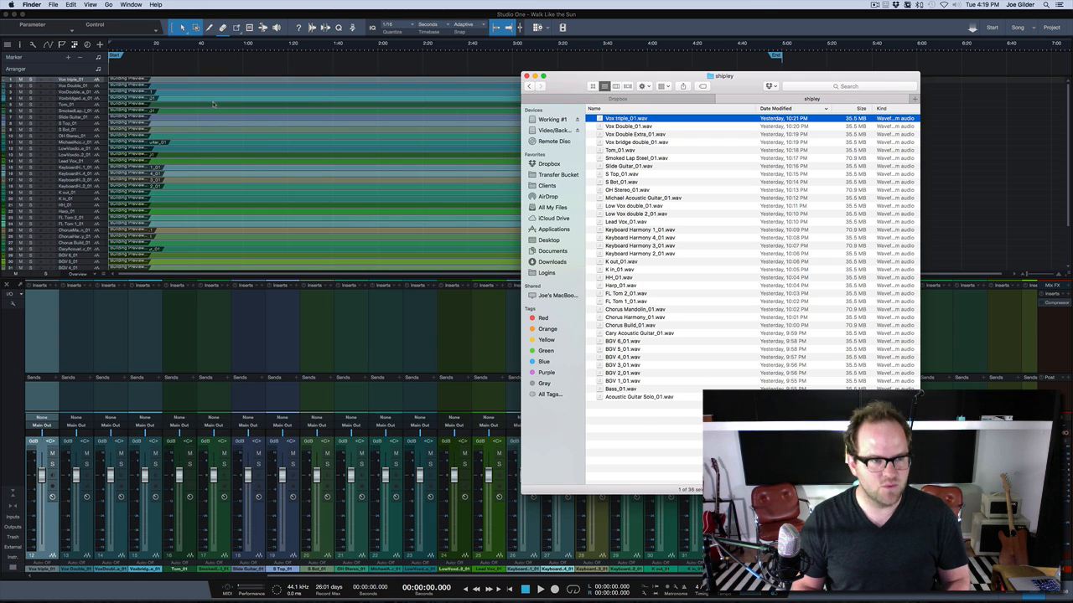
left_click(351, 179)
key("F3")
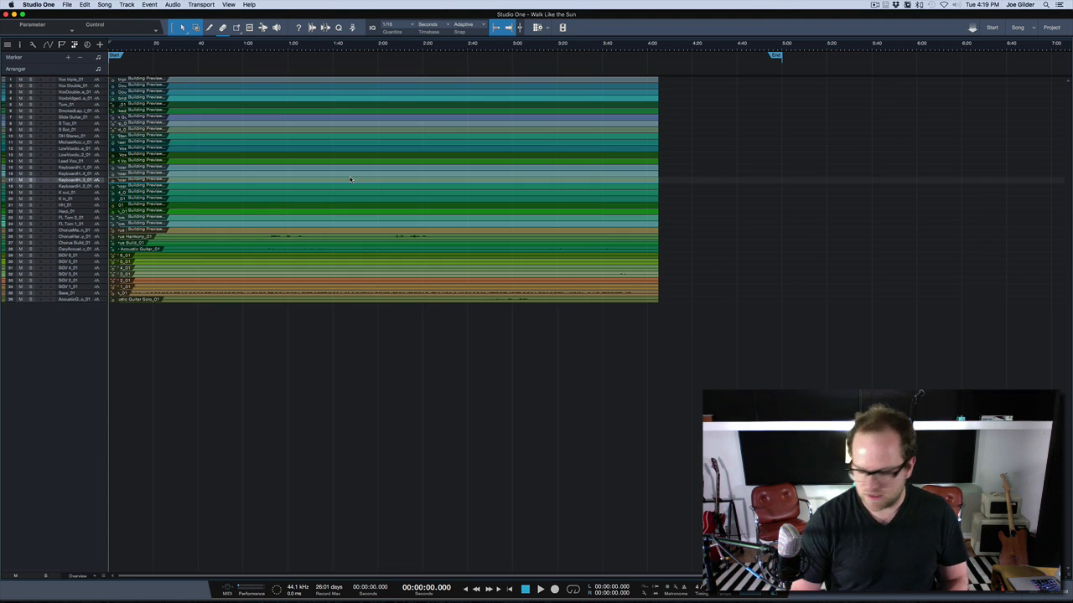
key("shift+e")
key("shift+e")
key("shift+e")
key("shift+e")
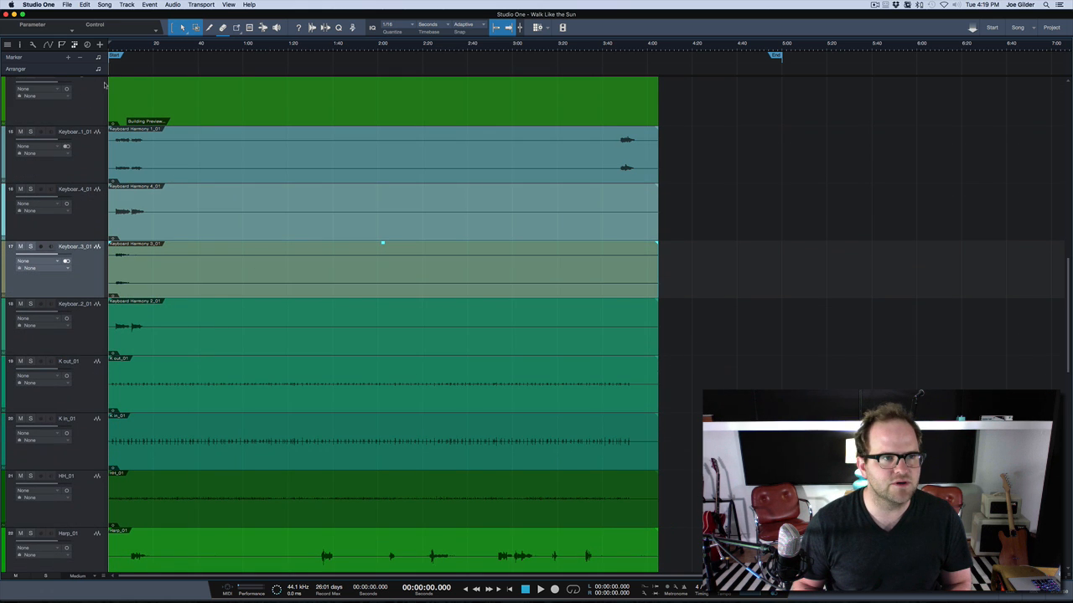
left_click_drag(106, 85, 157, 124)
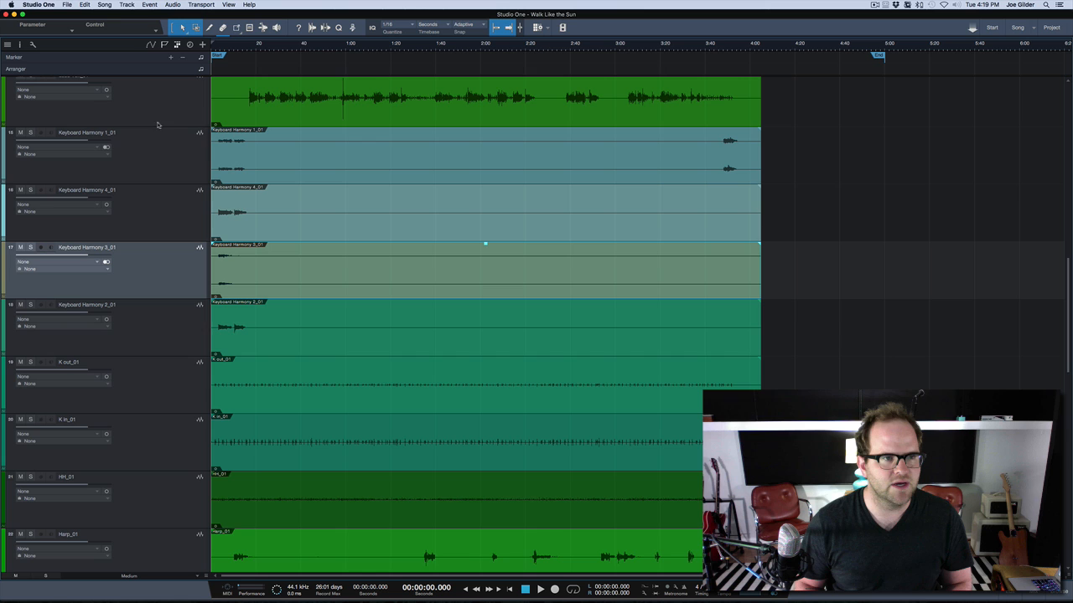
scroll(140, 174, "down", 15)
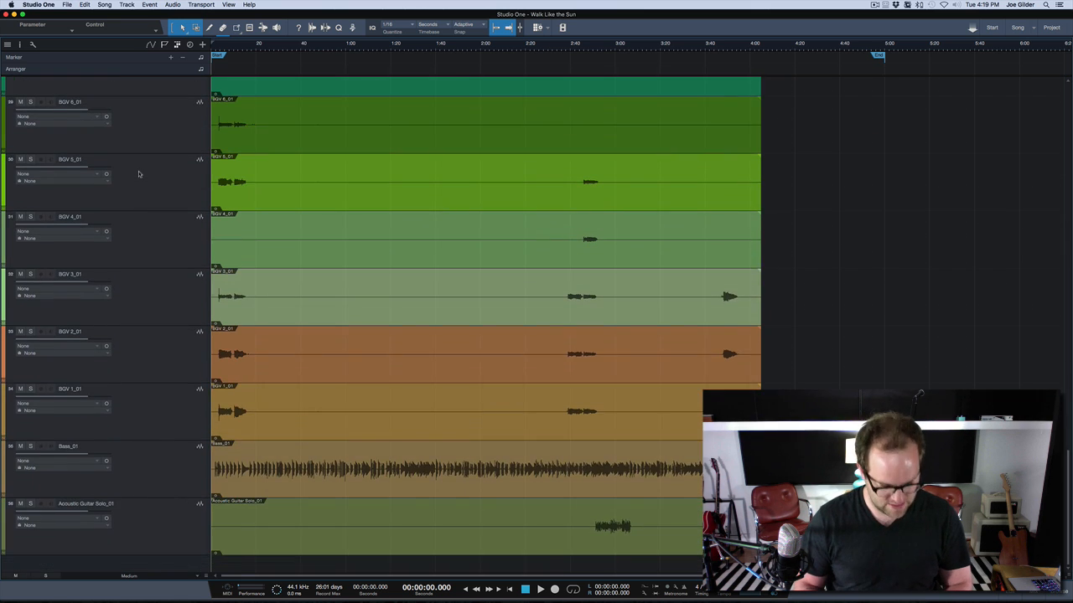
Examine how the imported channels' names appear in the mixer console, then return to the full arrangement.
key("F3")
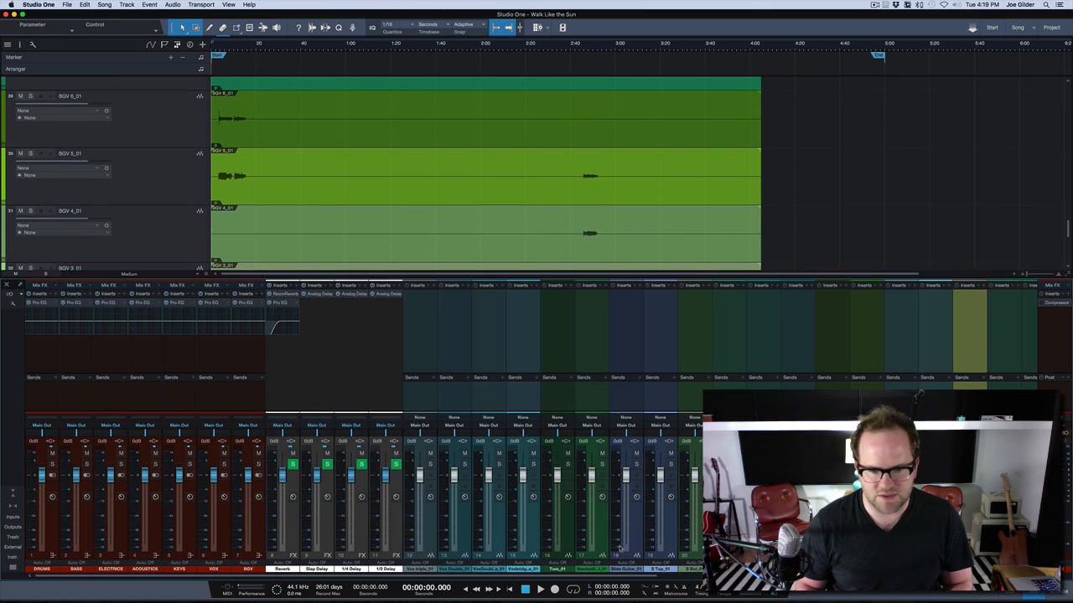
key("Left")
key("Left")
key("Left")
key("Left")
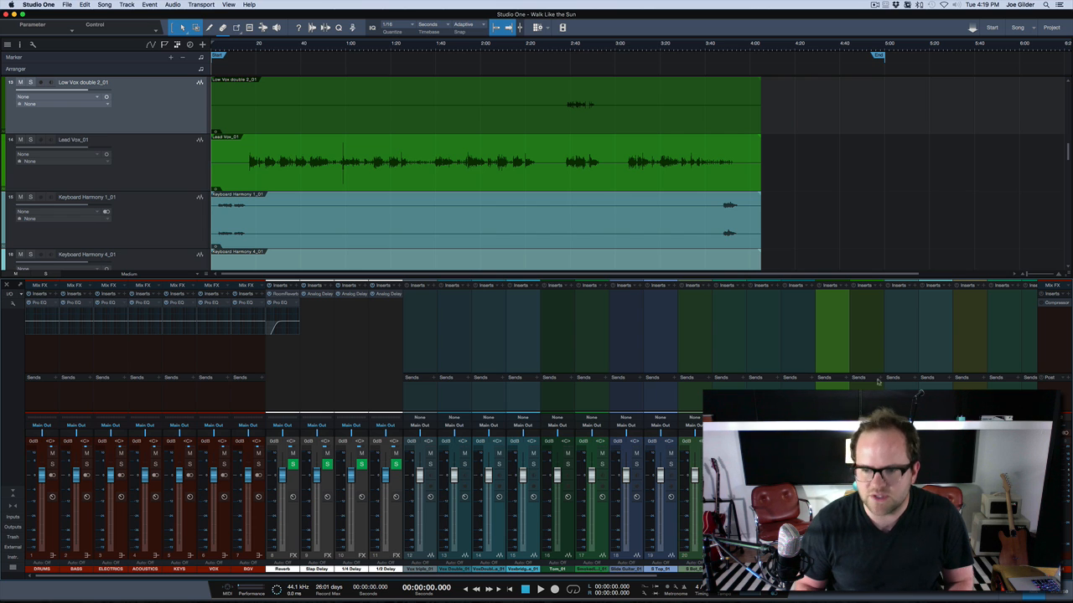
scroll(943, 328, "right", 10)
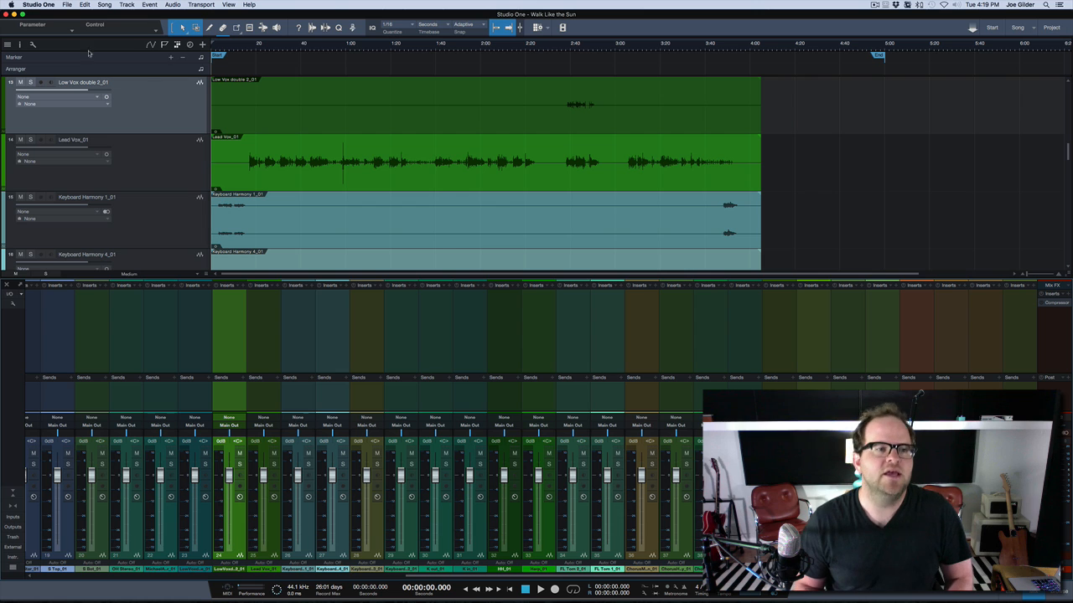
left_click(443, 190)
key("F3")
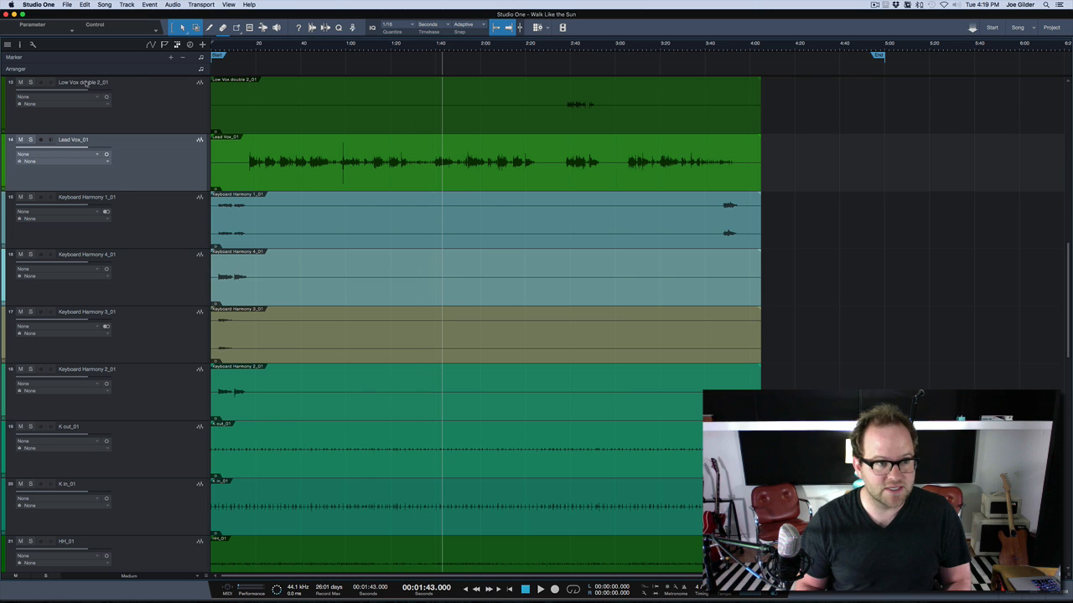
Try renaming the Low Vox double 2_01 track as Low Vox double 2, stepping name editing down to the HH_01 track.
left_click(87, 83)
double_click(92, 83)
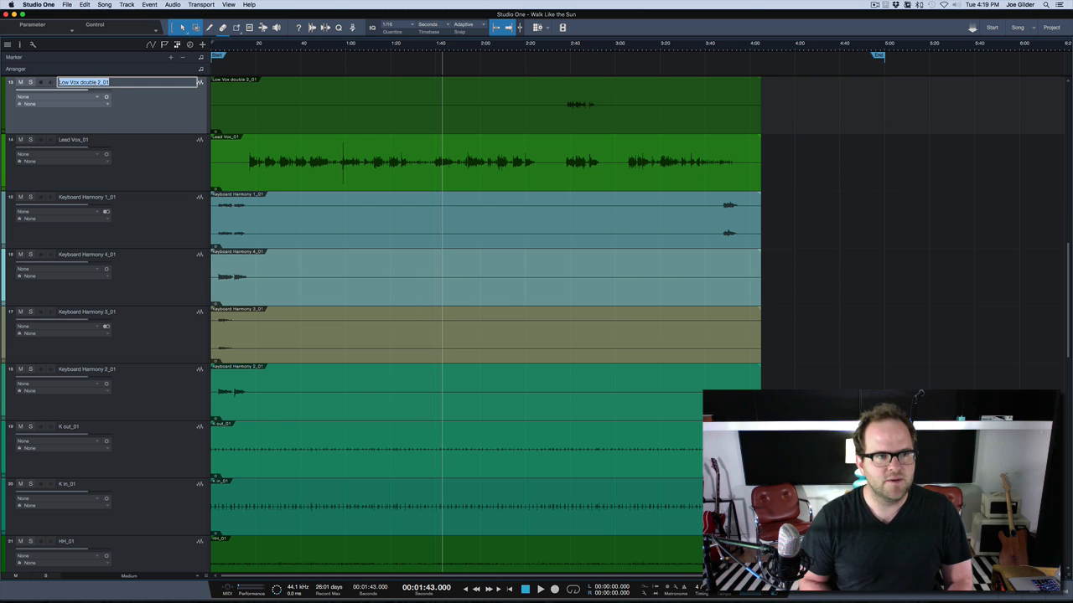
key("Right")
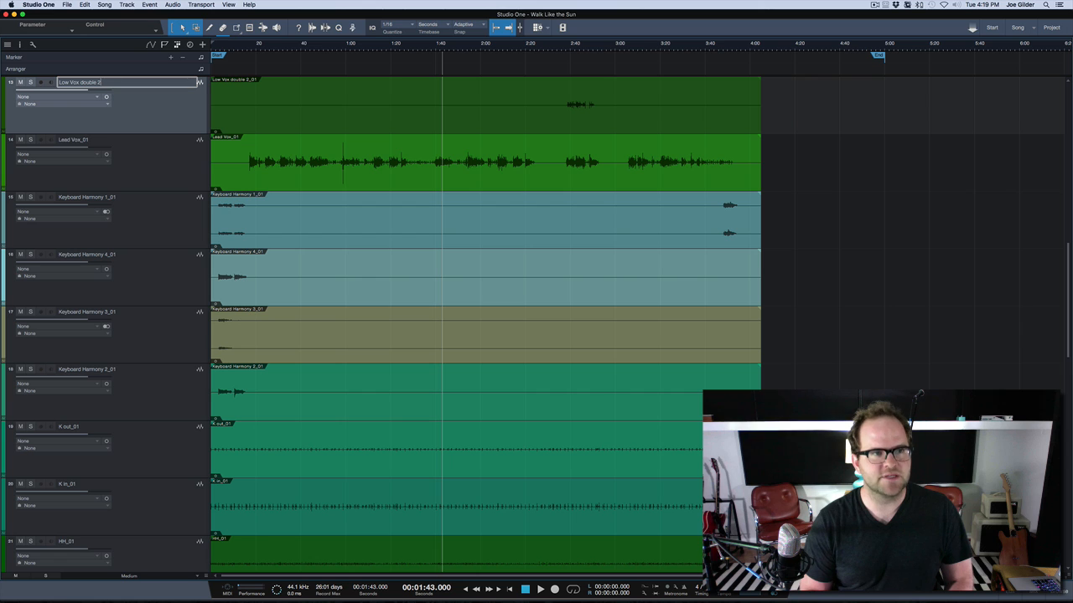
key("Tab")
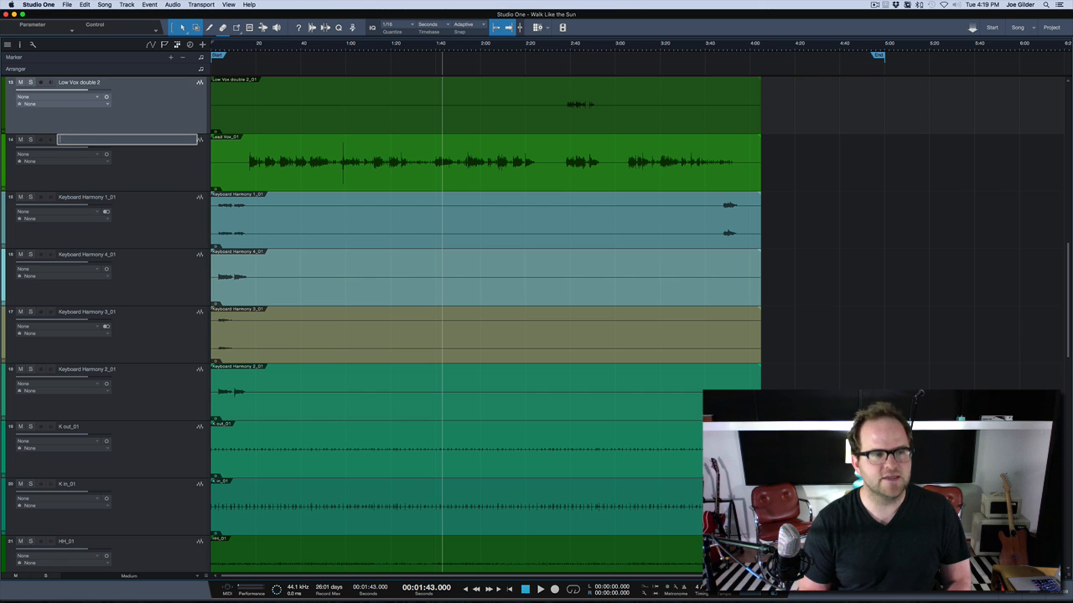
key("Tab")
key("Tab")
key("Tab")
key("Tab")
key("Tab")
key("Tab")
key("Tab")
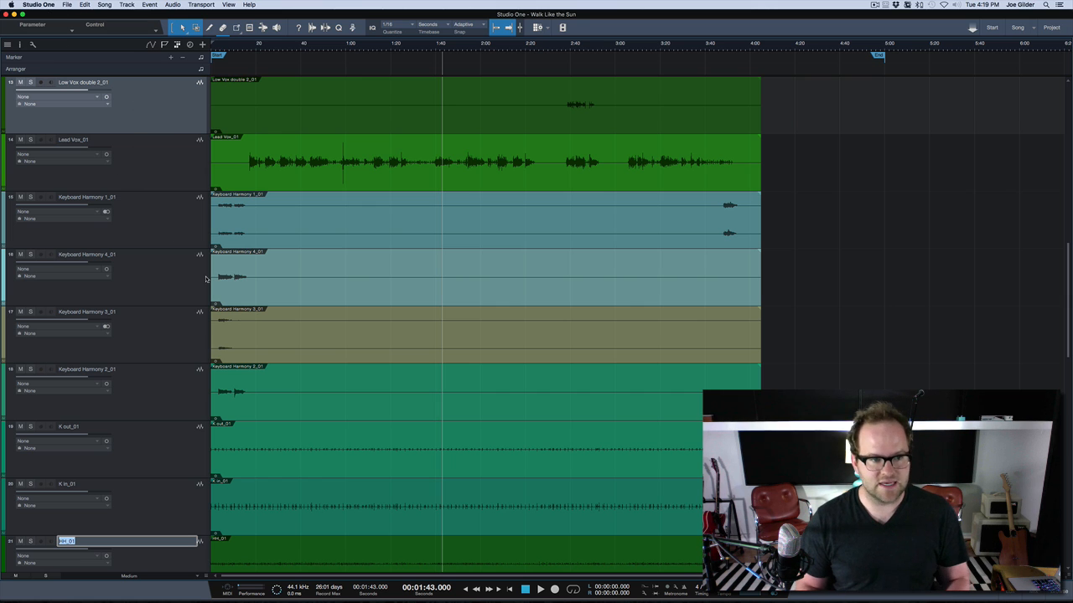
Select every imported track from Vox triple_01 to Acoustic Guitar Solo_01 and delete them all.
scroll(333, 302, "down", 10)
scroll(332, 302, "up", 20)
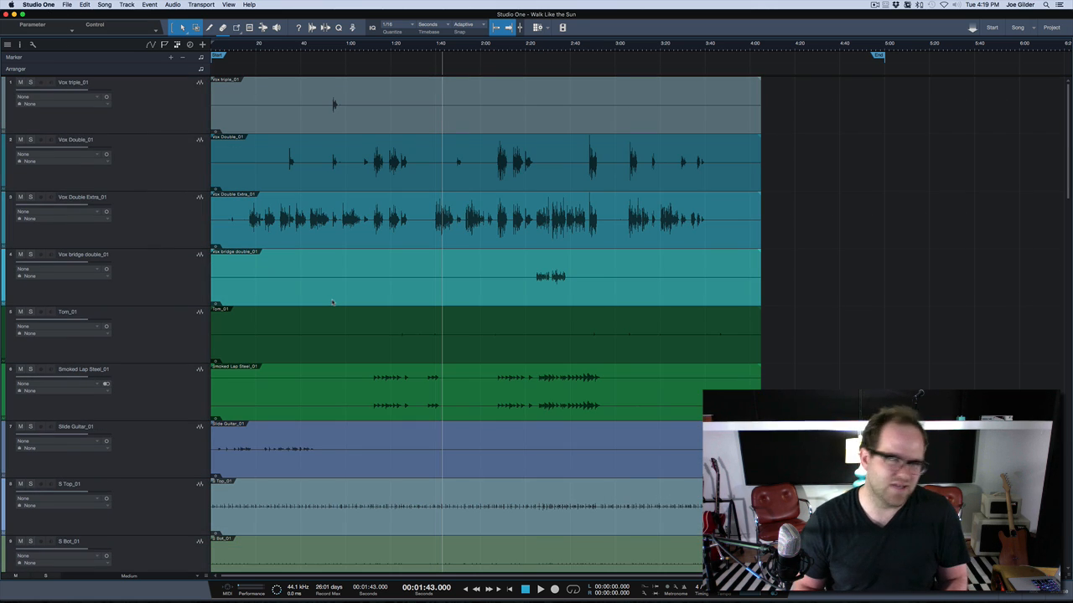
scroll(167, 335, "down", 20)
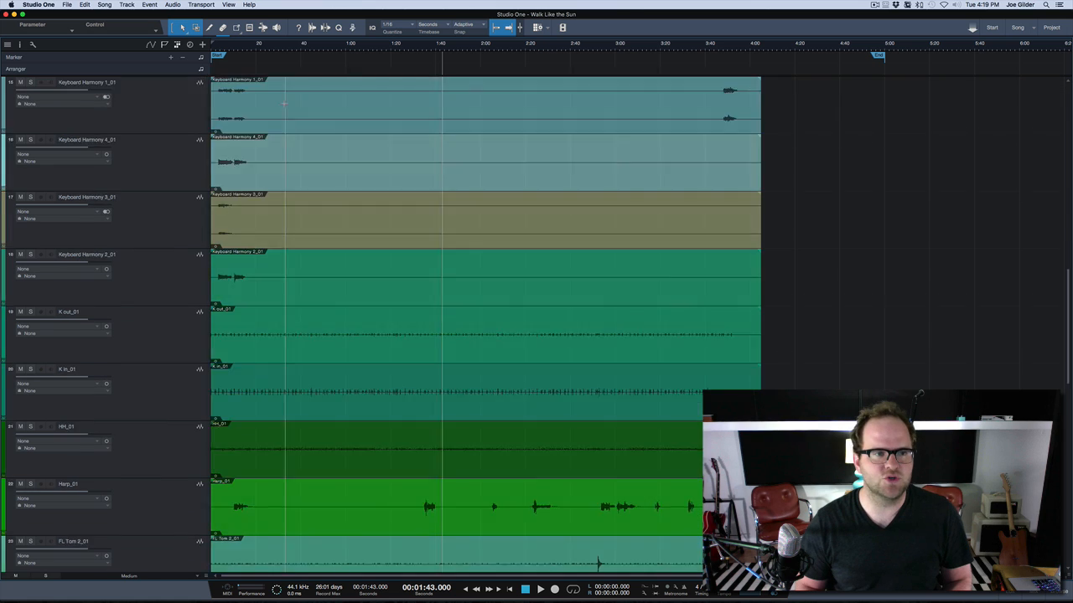
left_click(175, 528, "shift")
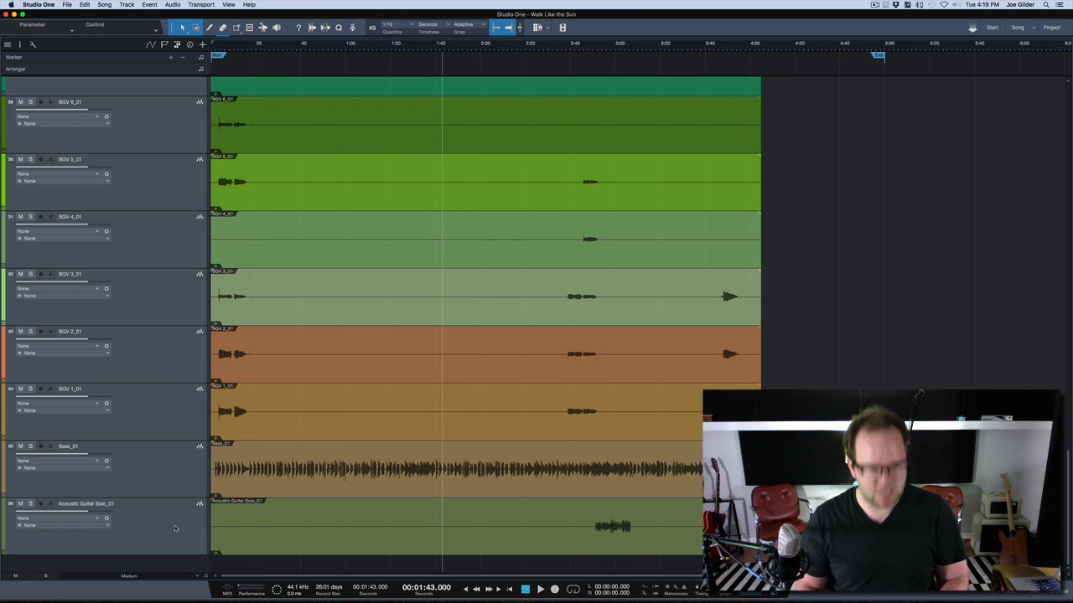
key("Delete")
Remove the unused files from the song.
left_click(150, 4)
left_click(151, 4)
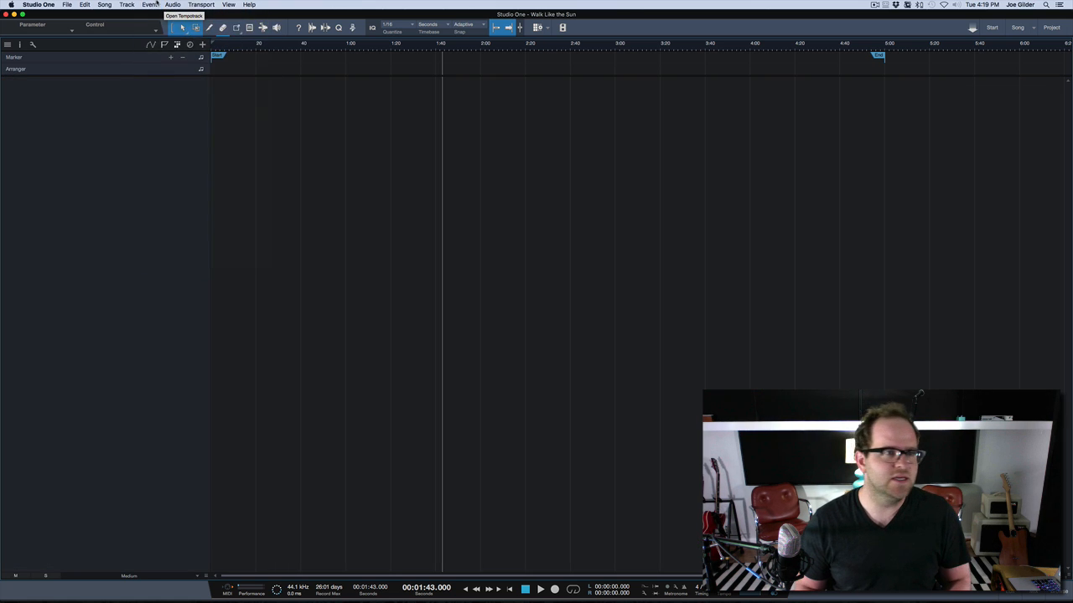
left_click(112, 4)
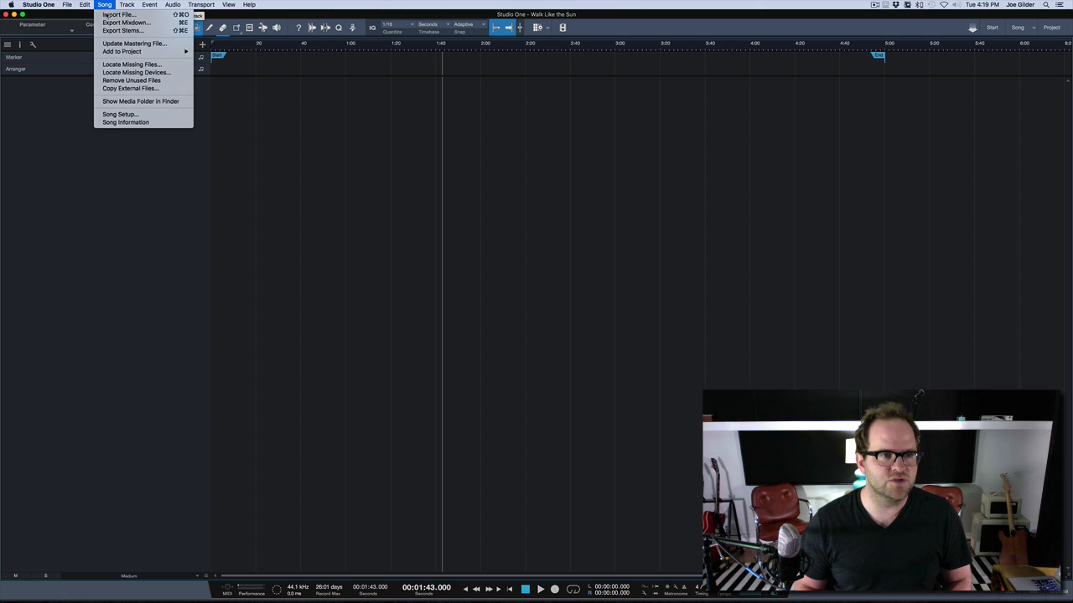
left_click(122, 79)
left_click(490, 284)
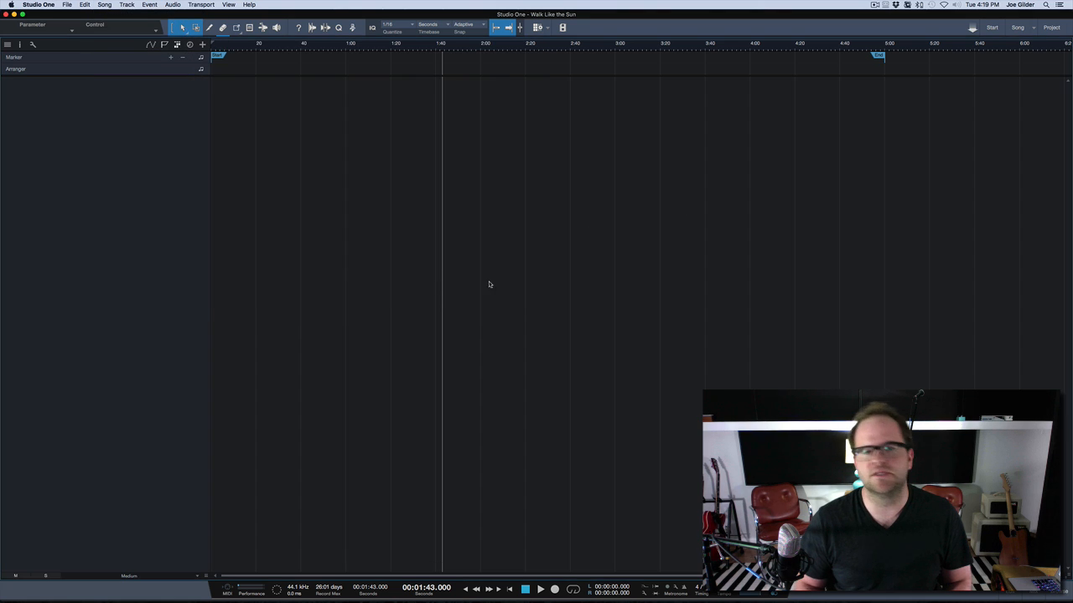
Switch to Finder, deselect the file in the shipley folder, and switch to NameChanger.
key("super+Tab")
left_click(468, 295)
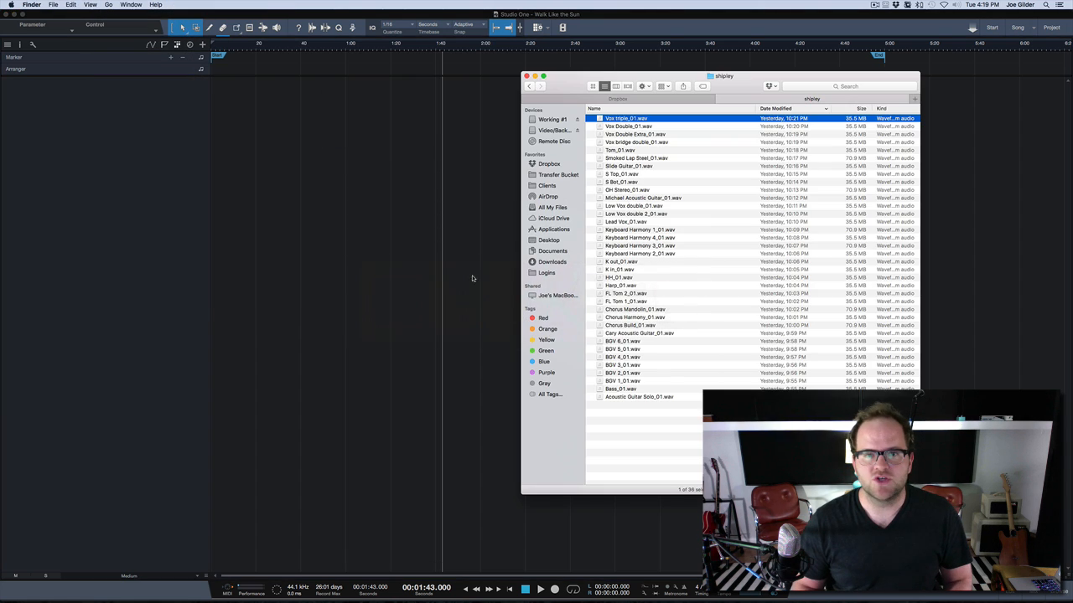
left_click(637, 423)
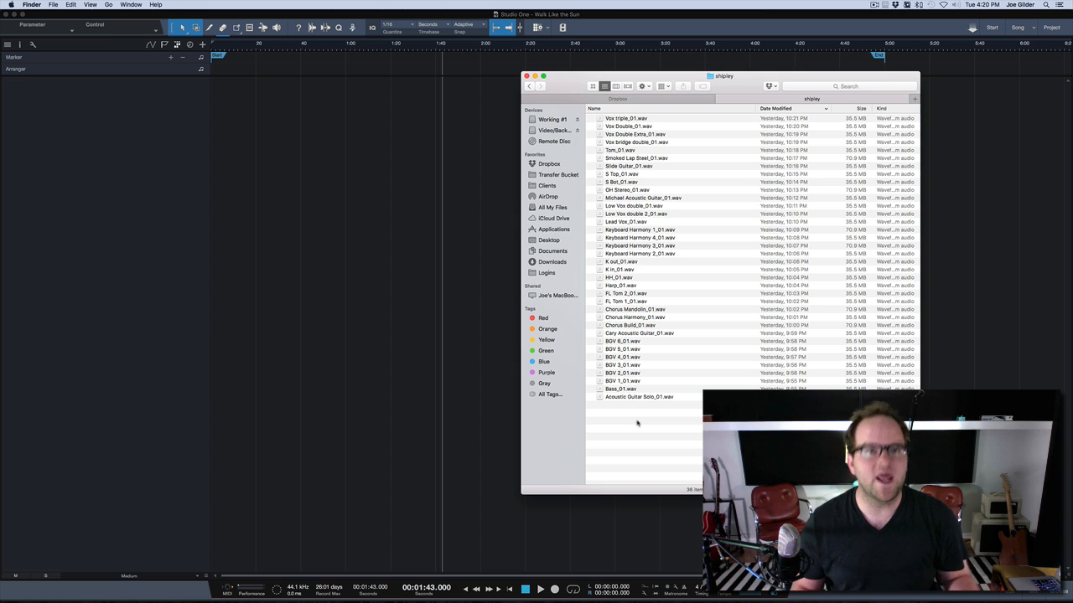
key("super+Tab")
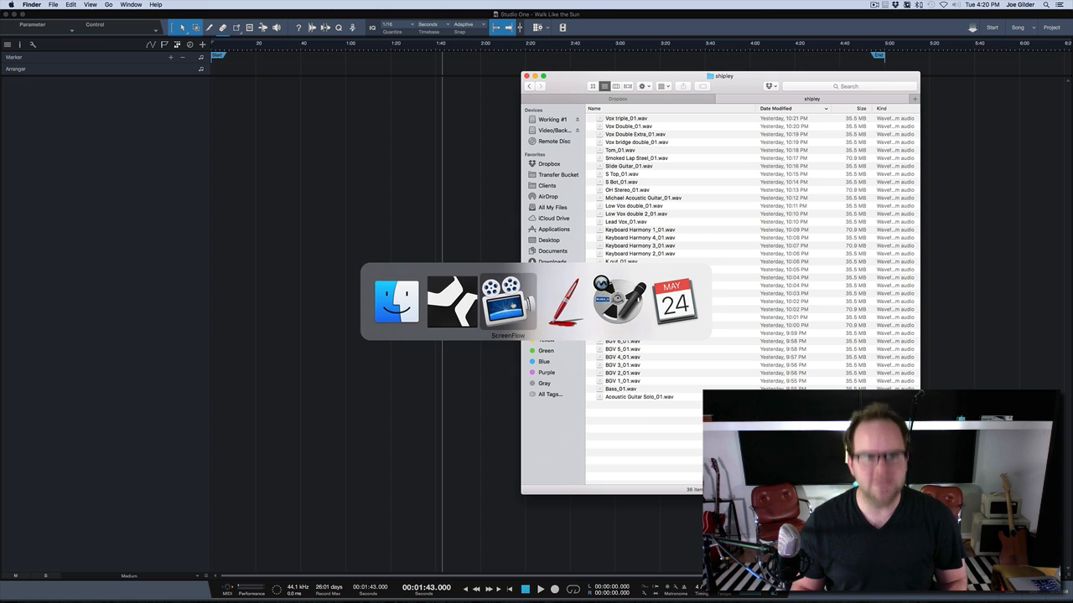
left_click(568, 312)
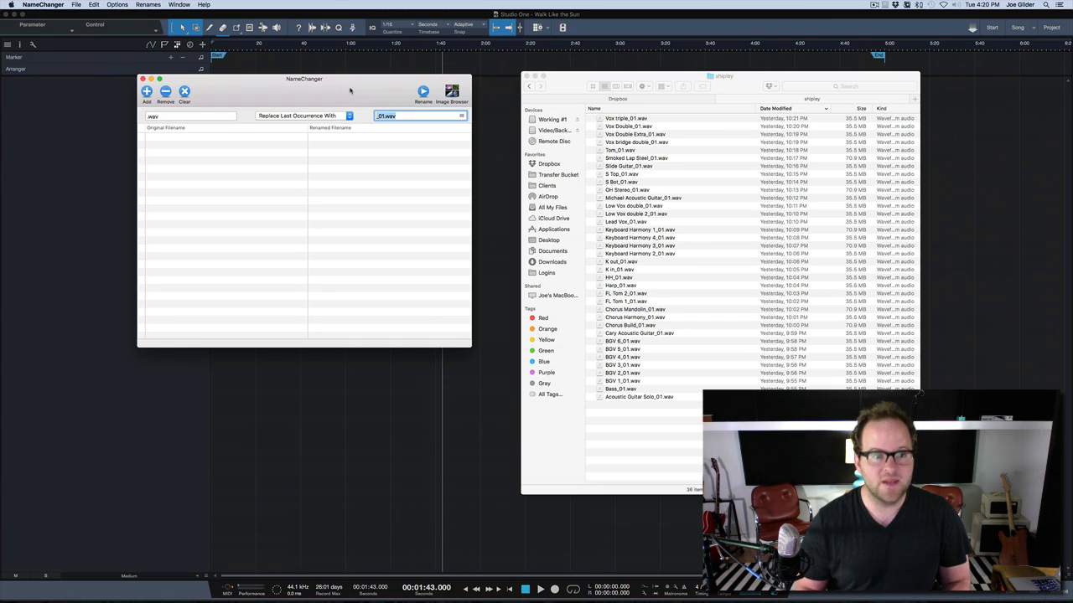
Clear NameChanger's replacement text and place its window, enlarged, beside the shipley folder window.
left_click_drag(310, 89, 326, 166)
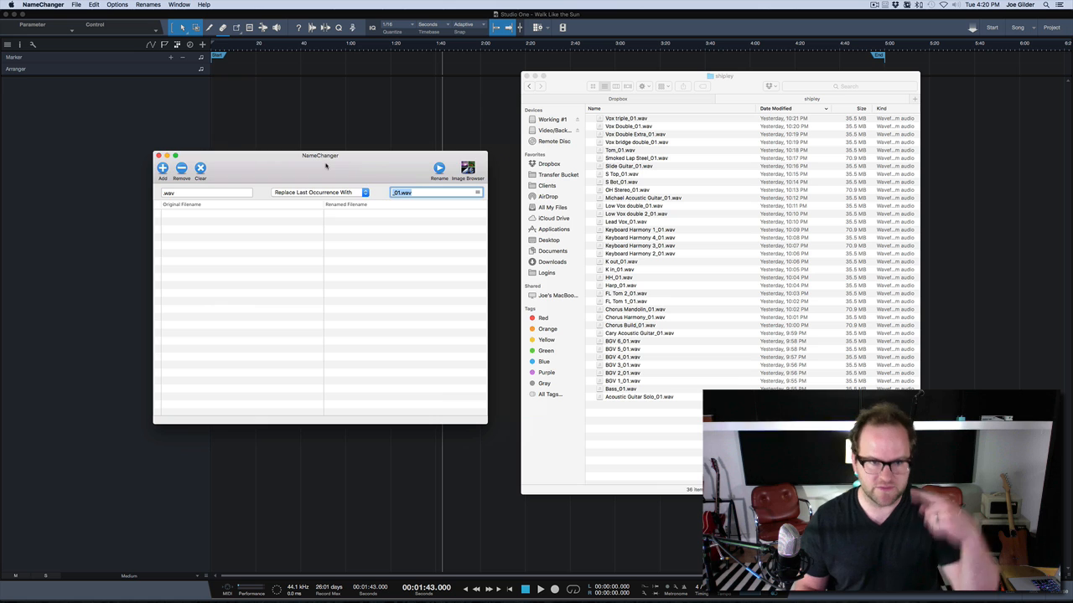
key("BackSpace")
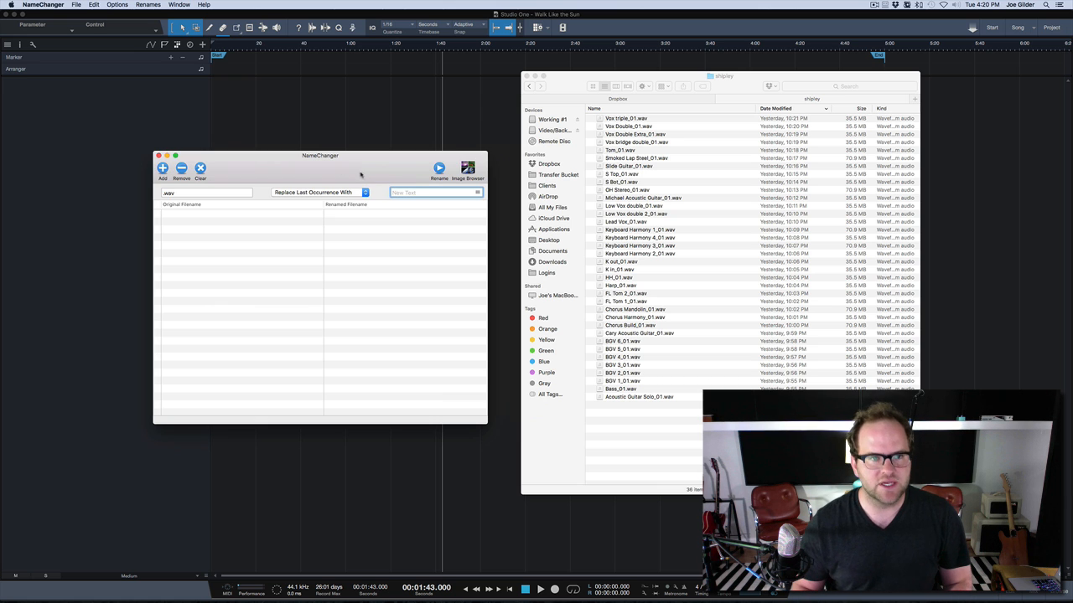
left_click_drag(360, 173, 374, 104)
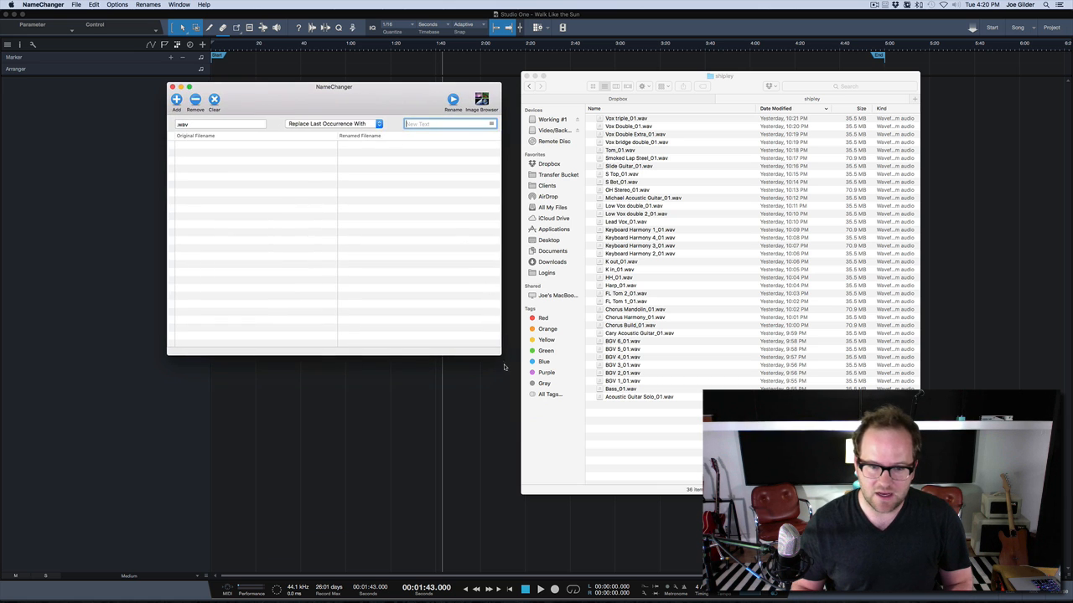
left_click_drag(504, 366, 512, 443)
left_click(347, 233)
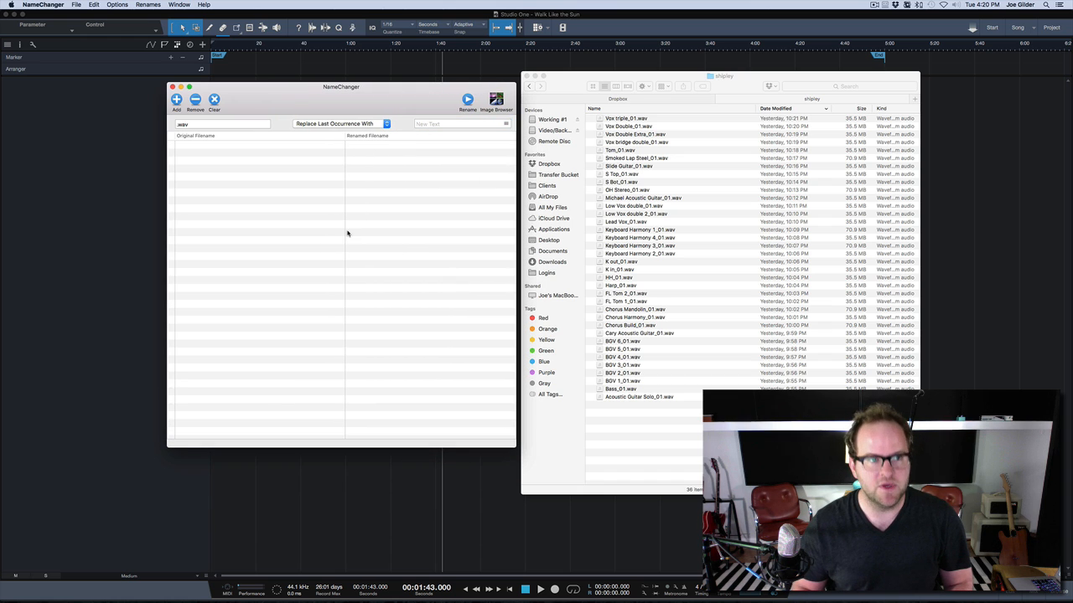
Clear NameChanger's original text and switch back to the shipley folder in Finder.
left_click(211, 124)
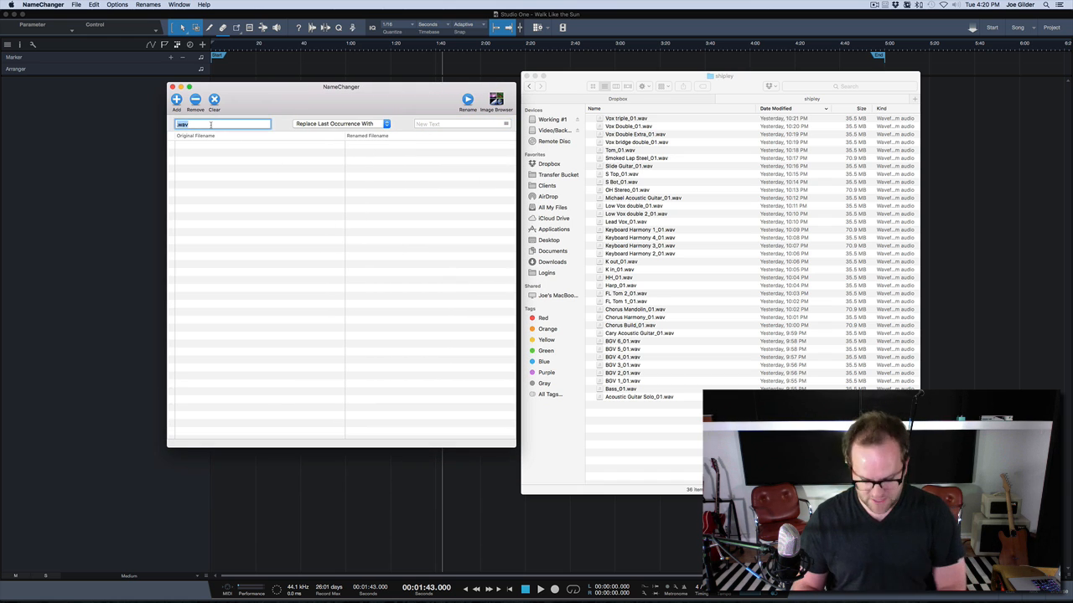
key("BackSpace")
key("BackSpace")
key("BackSpace")
key("BackSpace")
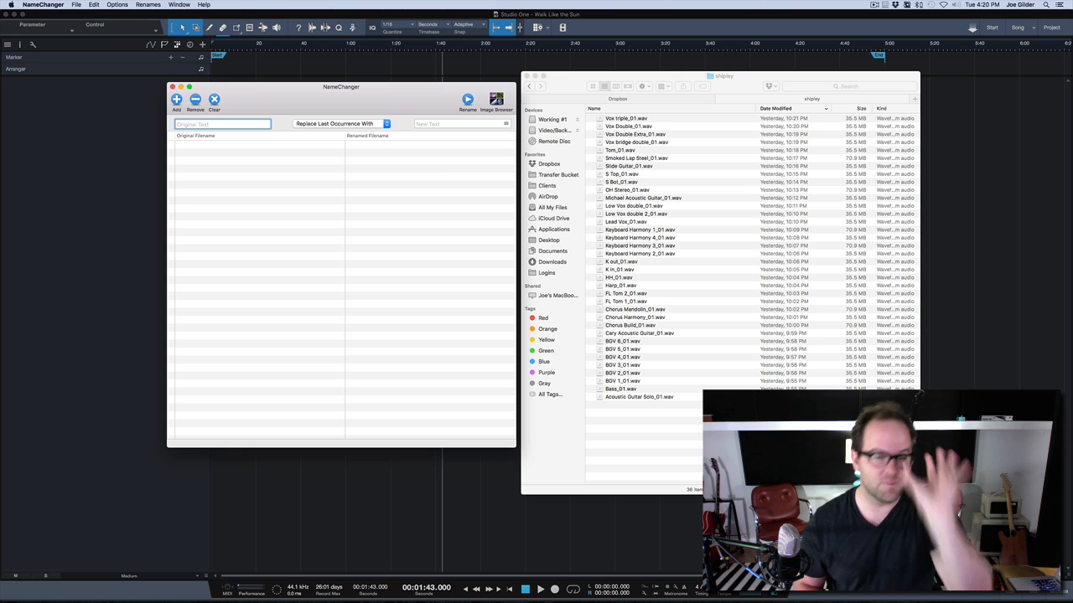
left_click(684, 431)
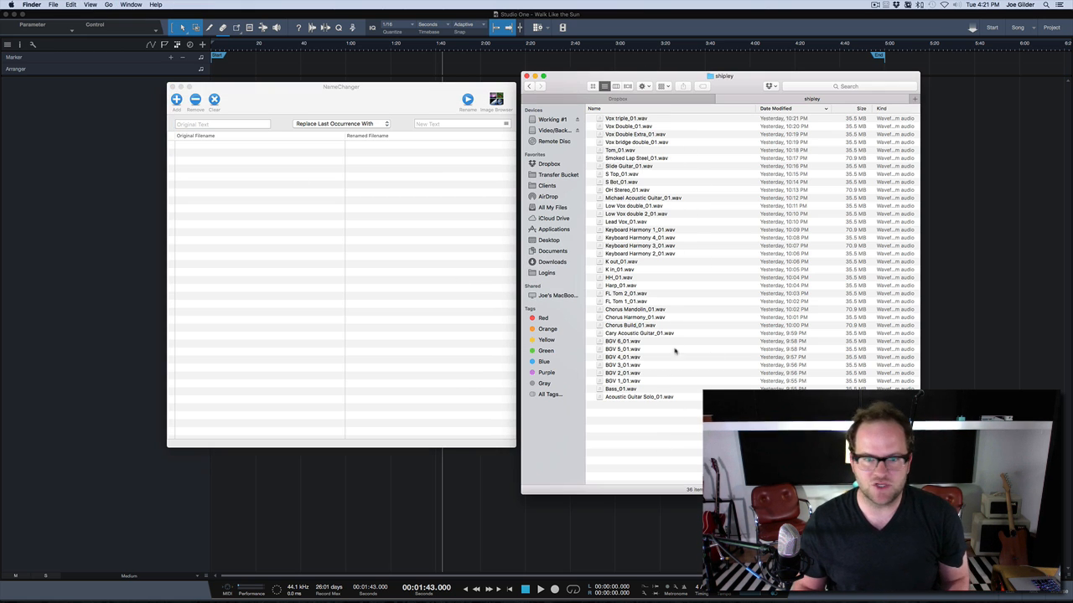
Add all the WAV files from the shipley folder to NameChanger's file list.
key("super+a")
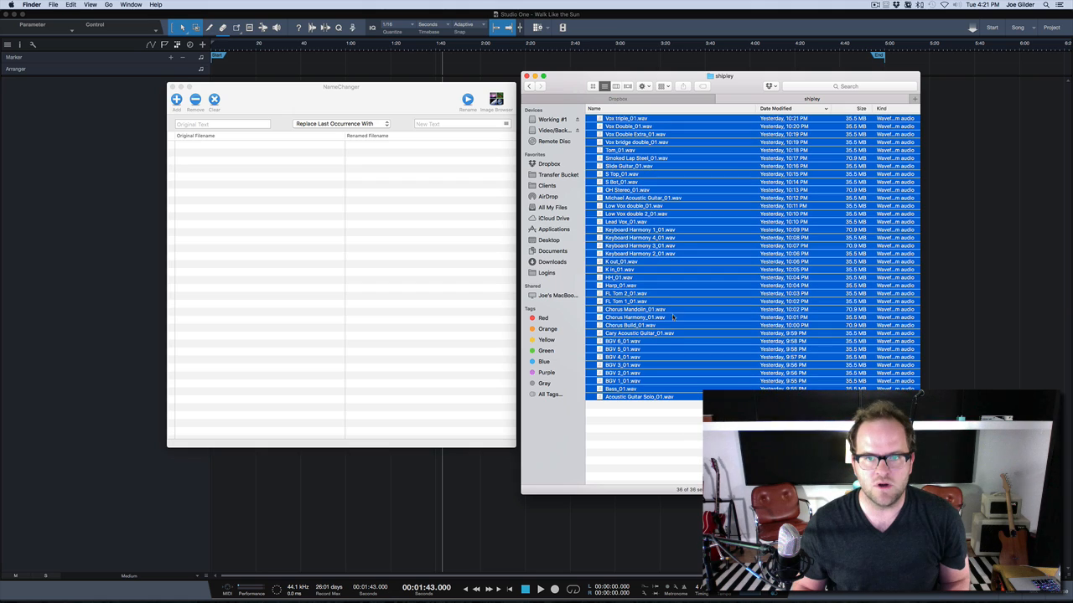
left_click_drag(647, 223, 242, 211)
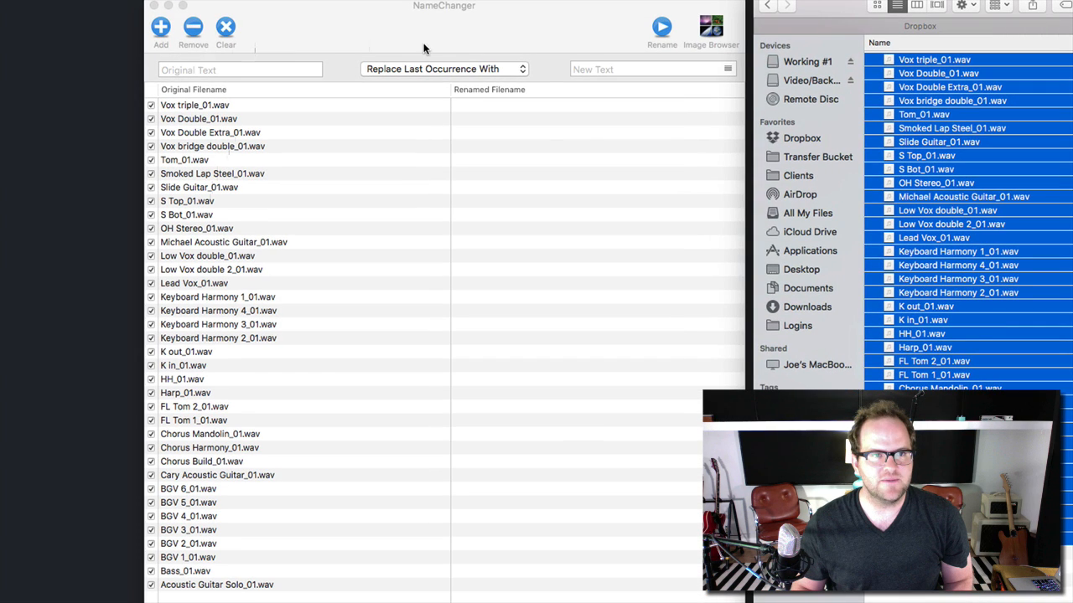
Keep the renaming mode on Replace Last Occurrence With and set the original text to _01.
left_click(423, 67)
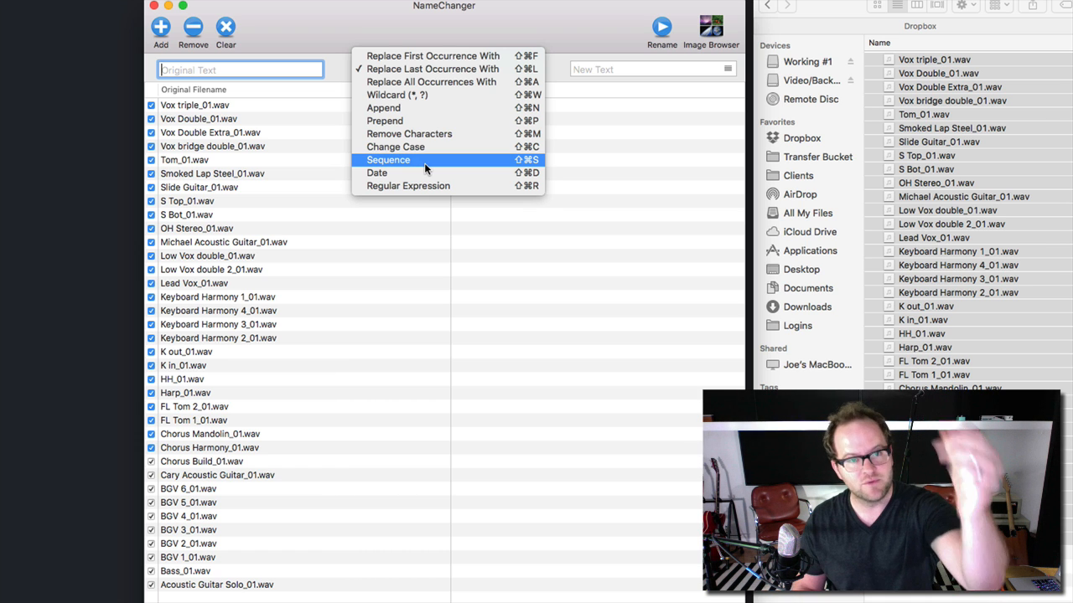
left_click(395, 73)
left_click(400, 70)
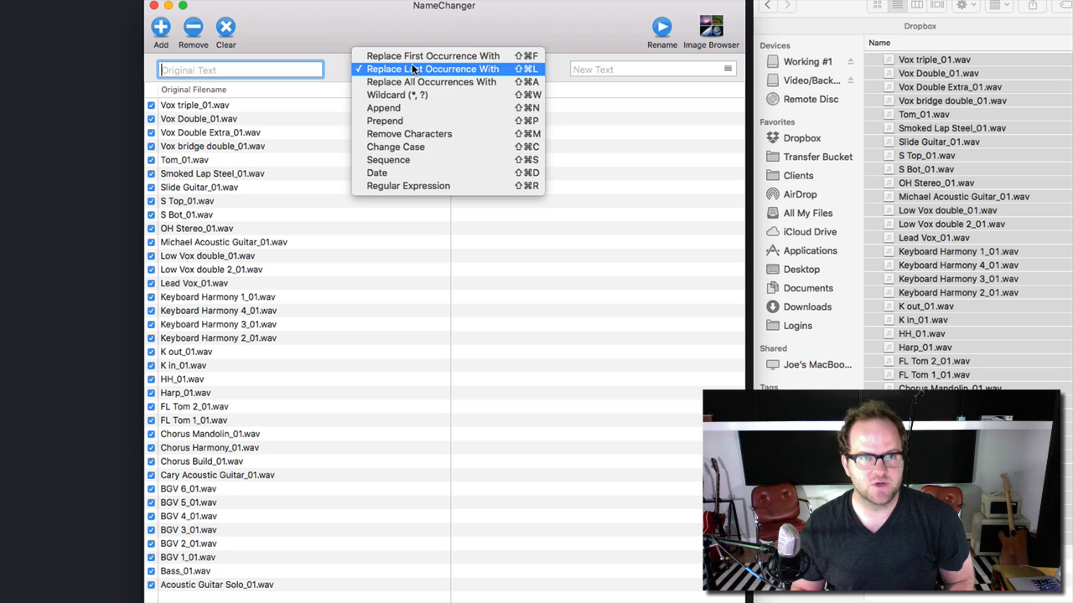
left_click(494, 71)
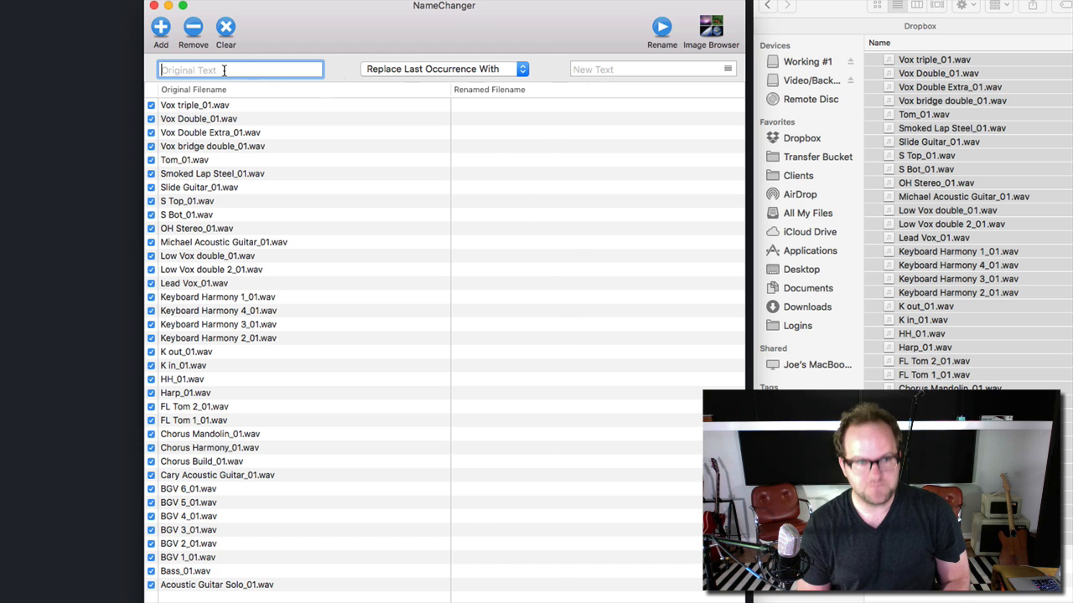
type("_01")
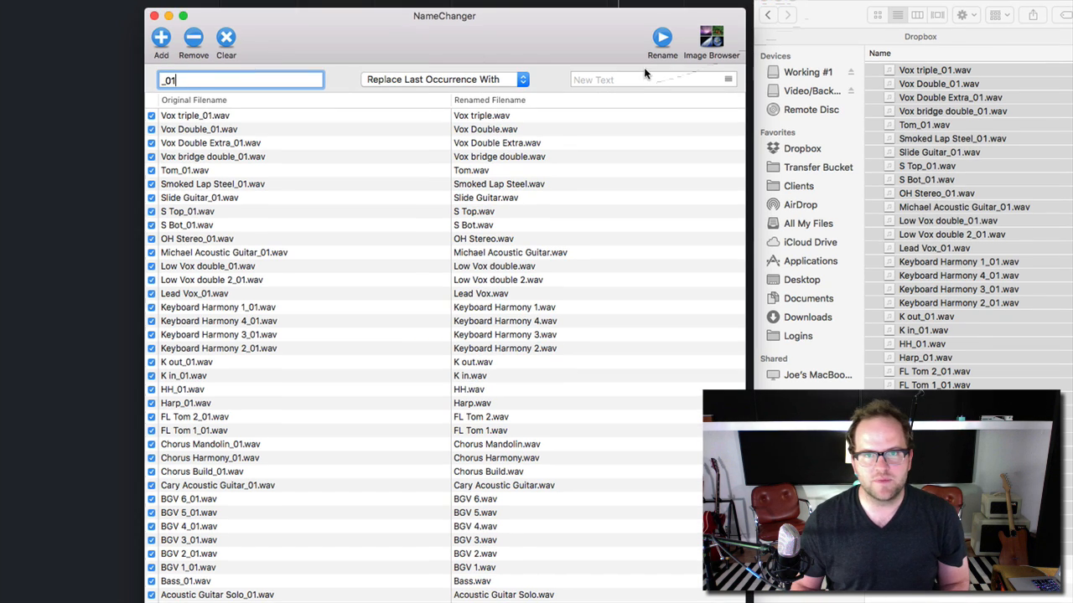
Leave the replacement text empty, without a stray space, and rename all the listed files.
left_click(645, 78)
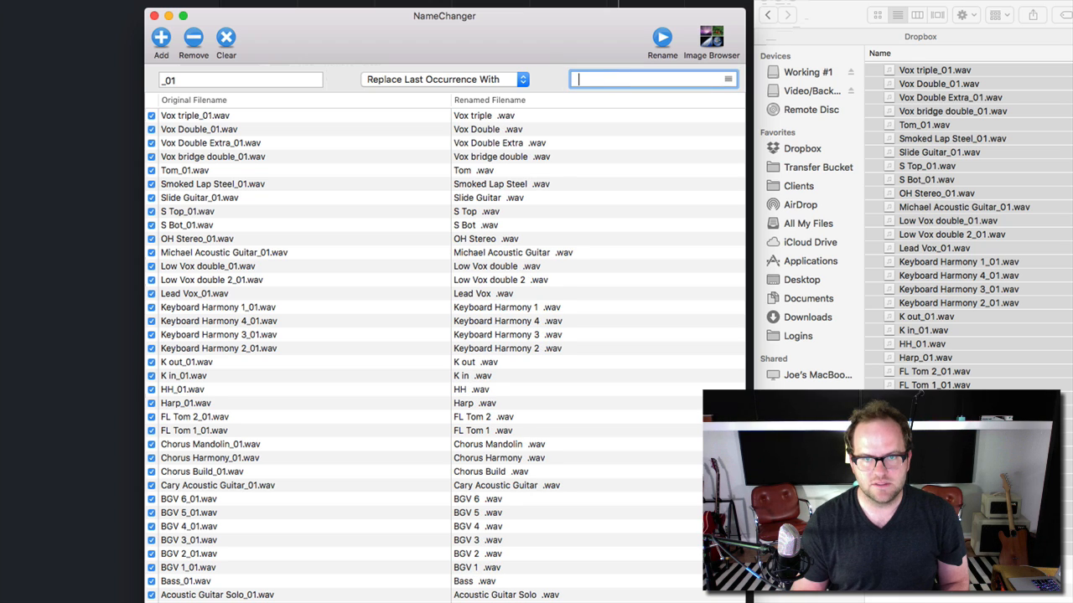
key("BackSpace")
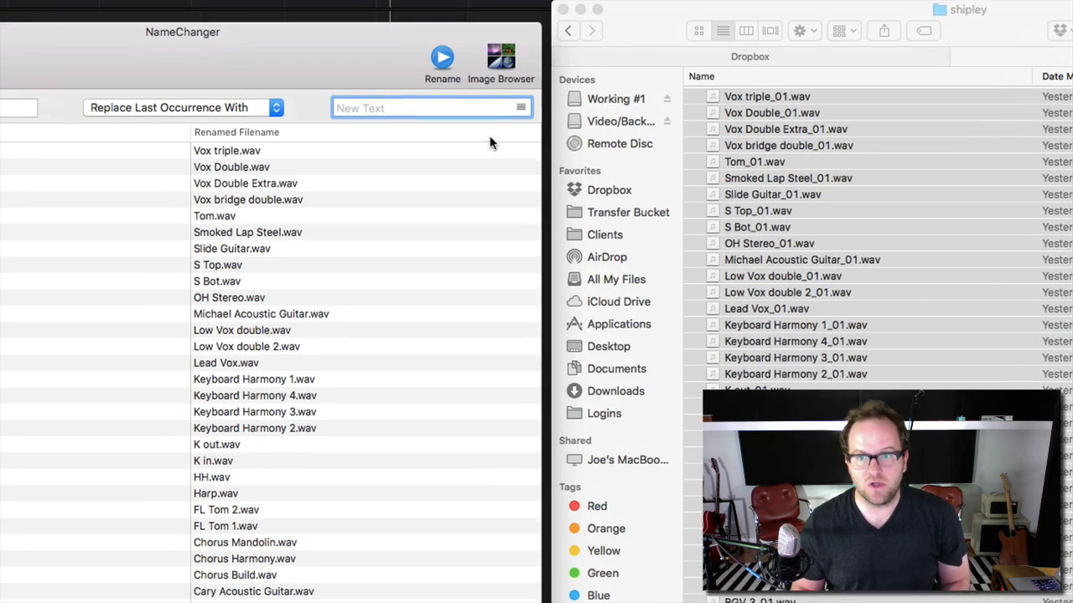
left_click(441, 61)
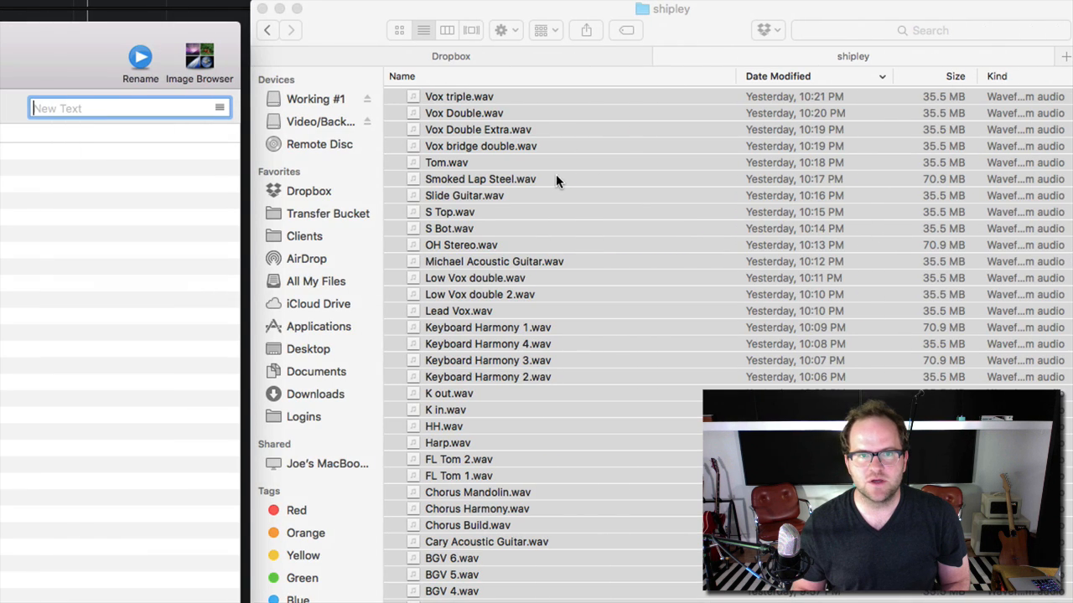
Import all the renamed WAV files from the shipley folder into the Studio One song as separate tracks.
left_click(489, 146)
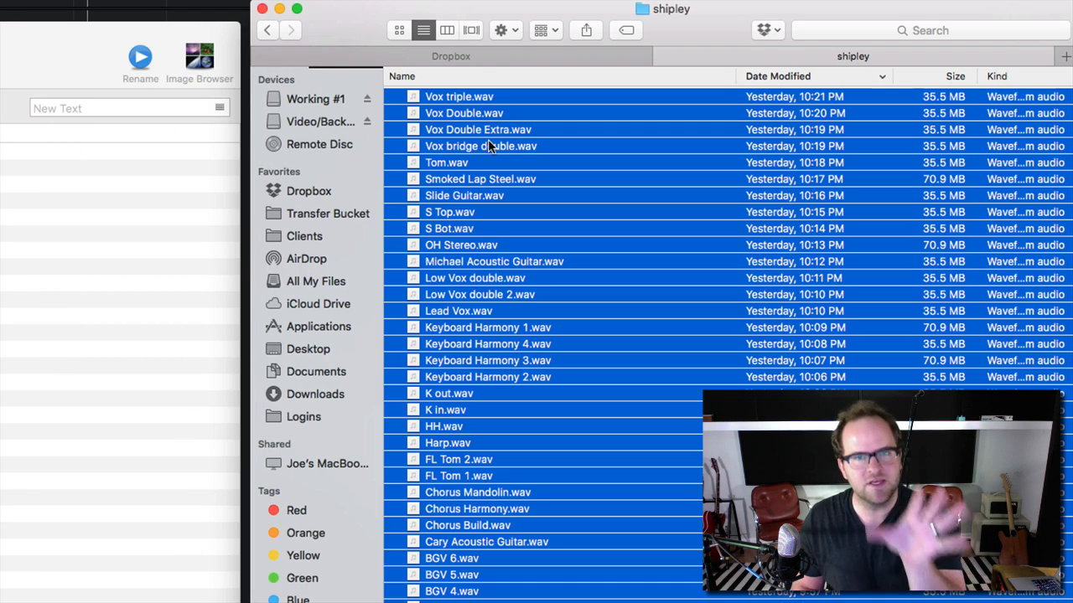
left_click_drag(490, 146, 180, 228)
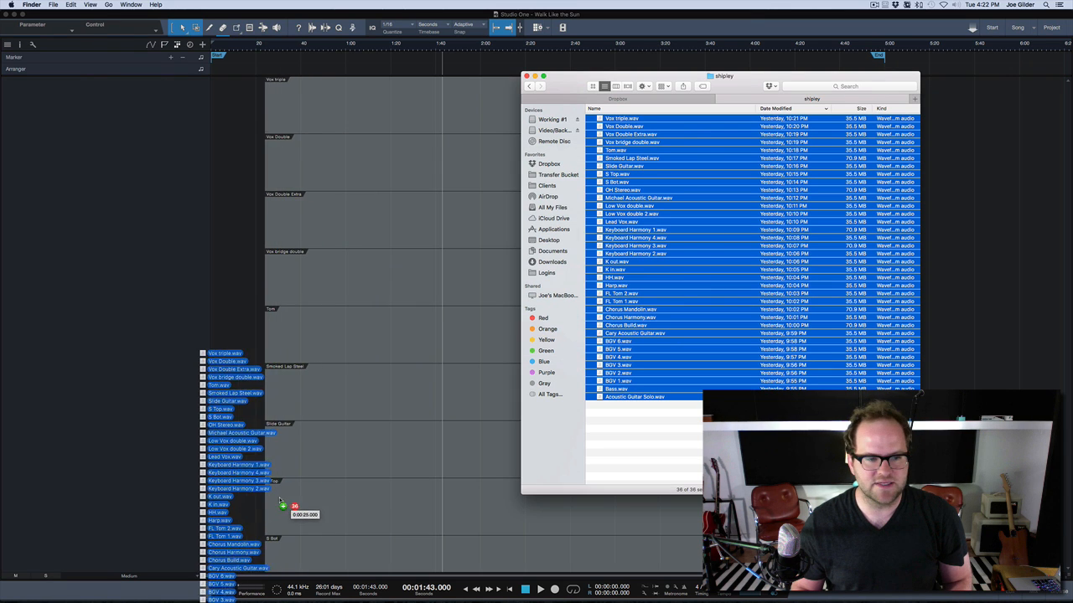
left_click_drag(280, 505, 228, 381)
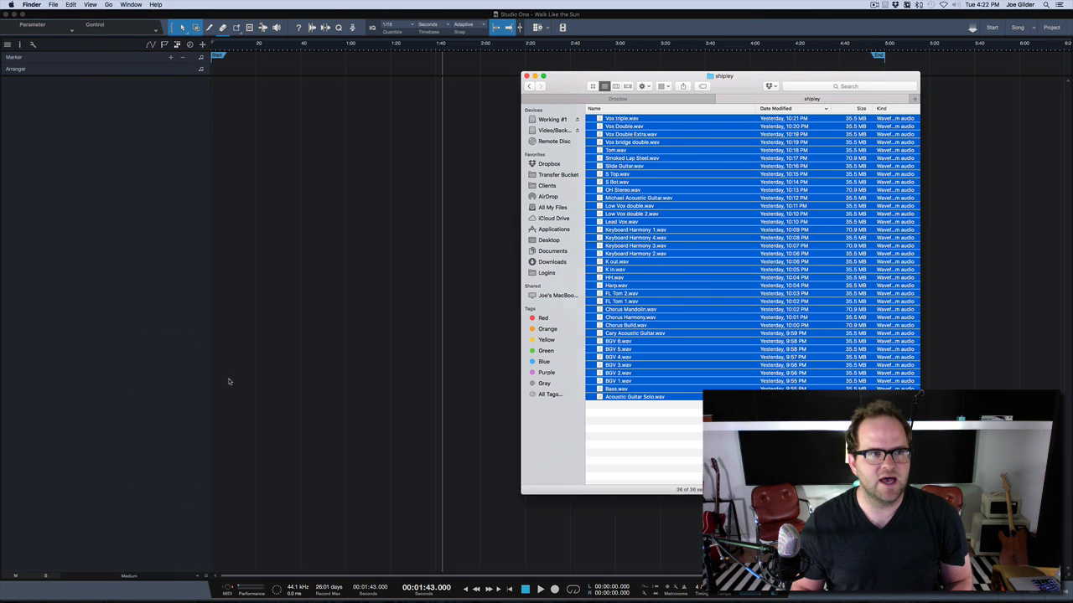
scroll(256, 225, "down", 5)
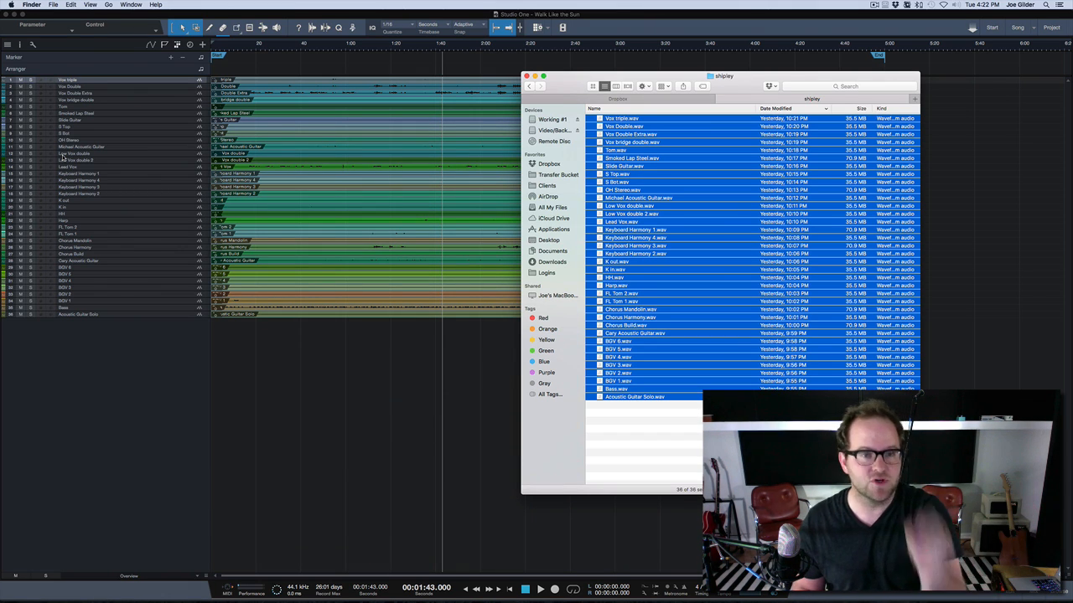
Switch to NameChanger and move its window slightly closer to the shipley folder window.
key("super+Tab")
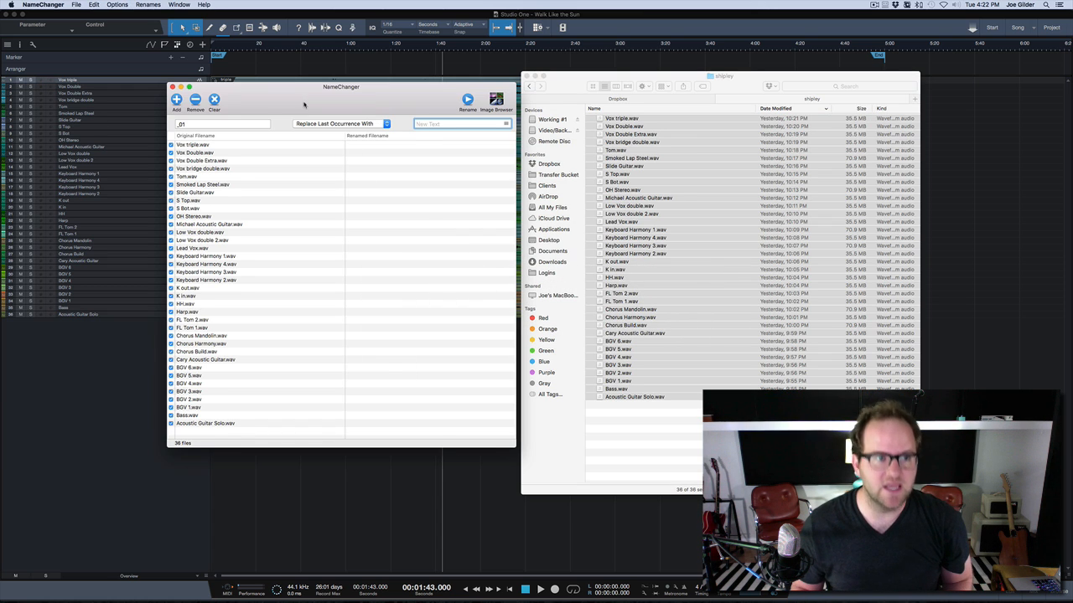
mouse_move(304, 105)
left_mouse_down()
mouse_move(332, 114)
mouse_move(309, 97)
left_mouse_up()
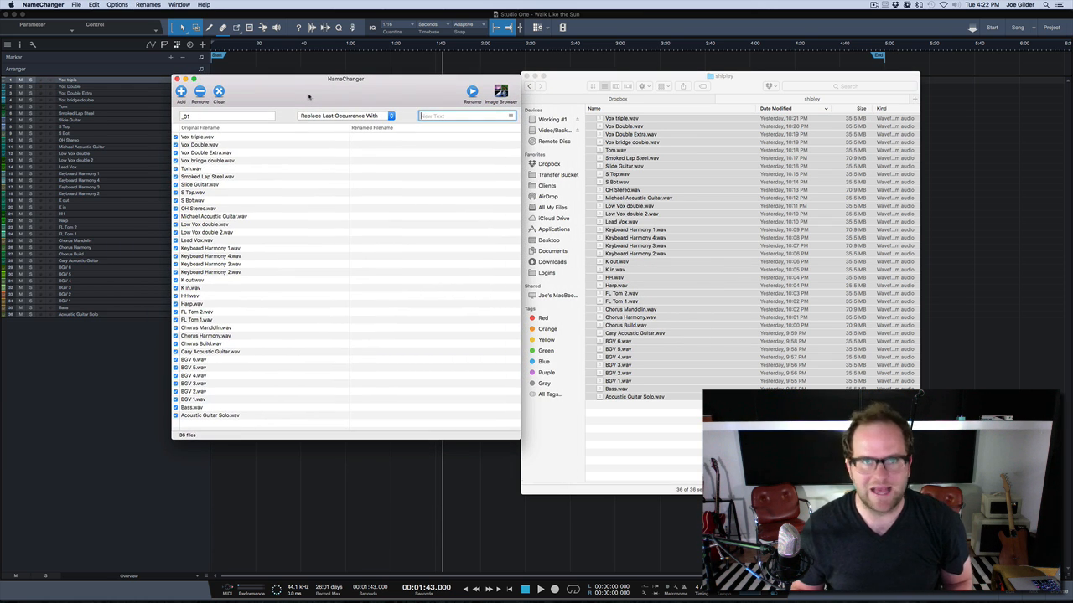